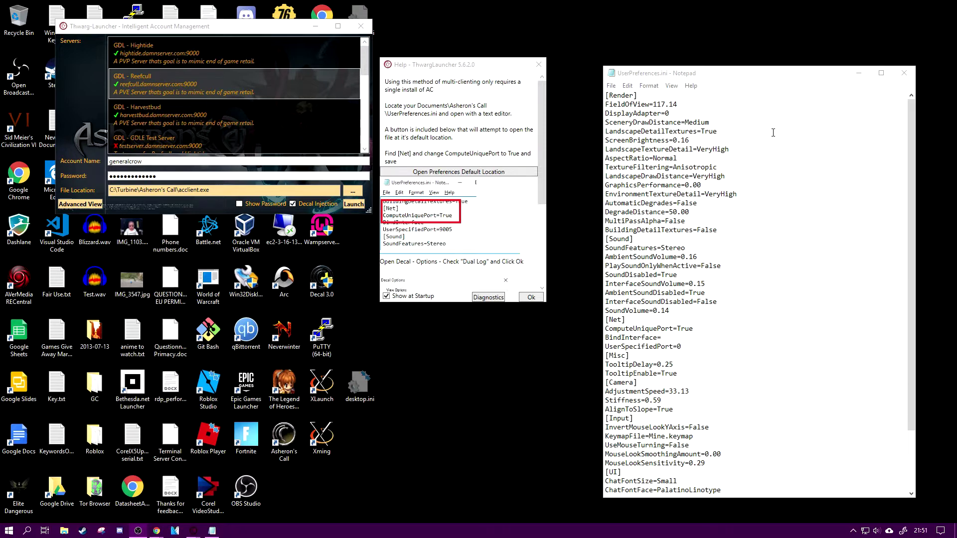
# Bring UserPreferences.ini, showing ComputeUniquePort=True, to the front beside the multi-client help
pyautogui.click(695, 77)
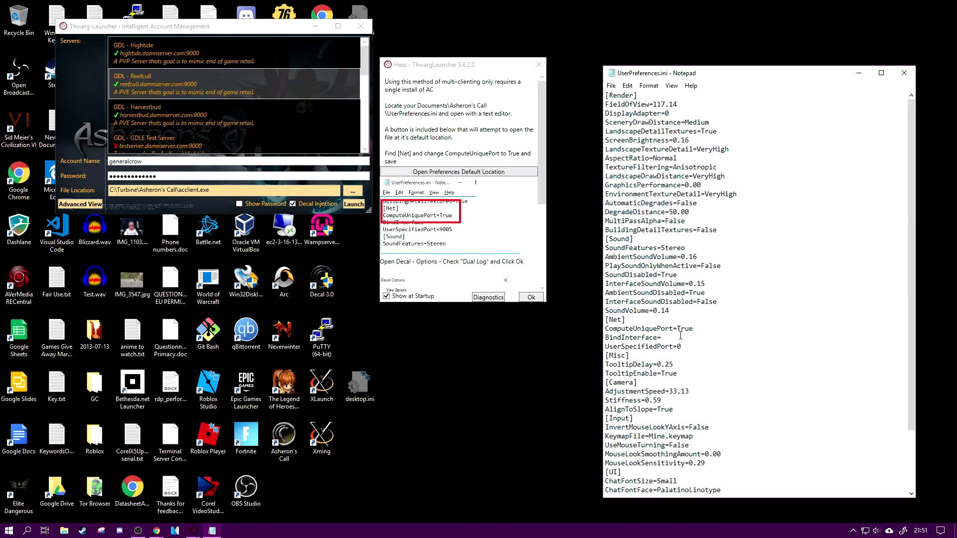
pyautogui.moveTo(697, 329); pyautogui.dragTo(604, 328)
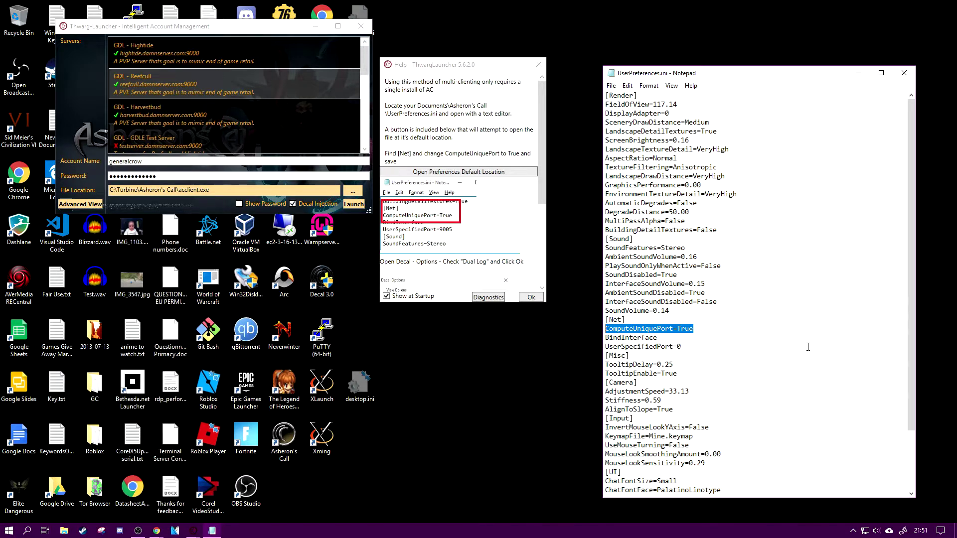
pyautogui.click(903, 73)
# Close UserPreferences.ini without saving and switch ThwargLauncher to its advanced view listing two accounts
pyautogui.click(496, 277)
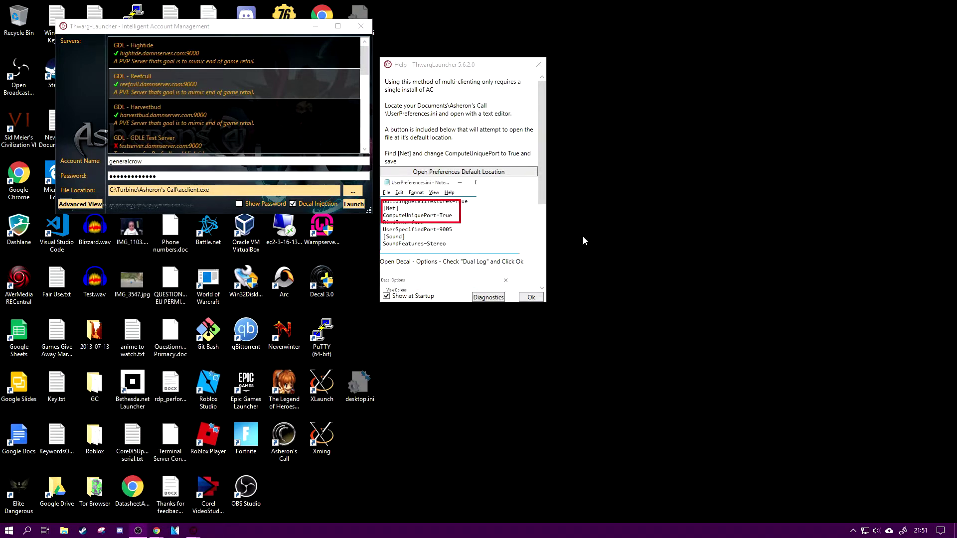
pyautogui.click(354, 205)
pyautogui.click(77, 204)
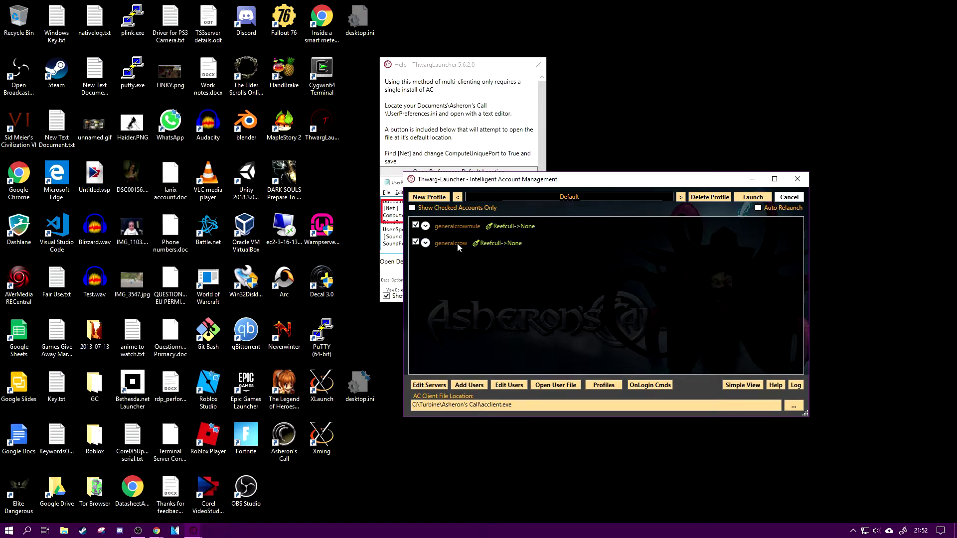
pyautogui.click(469, 384)
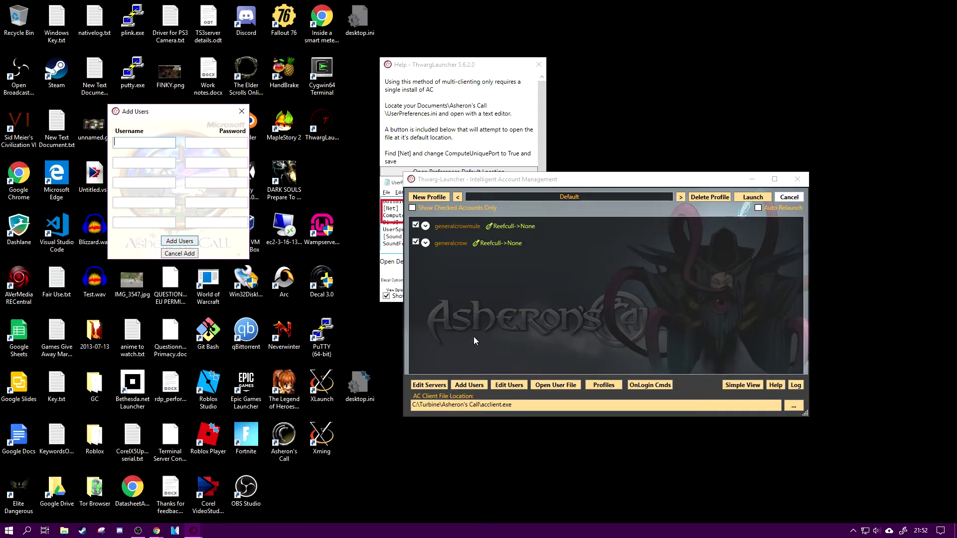
# Dismiss the empty Add Users form and launch both checked accounts into Reefcull
pyautogui.click(241, 113)
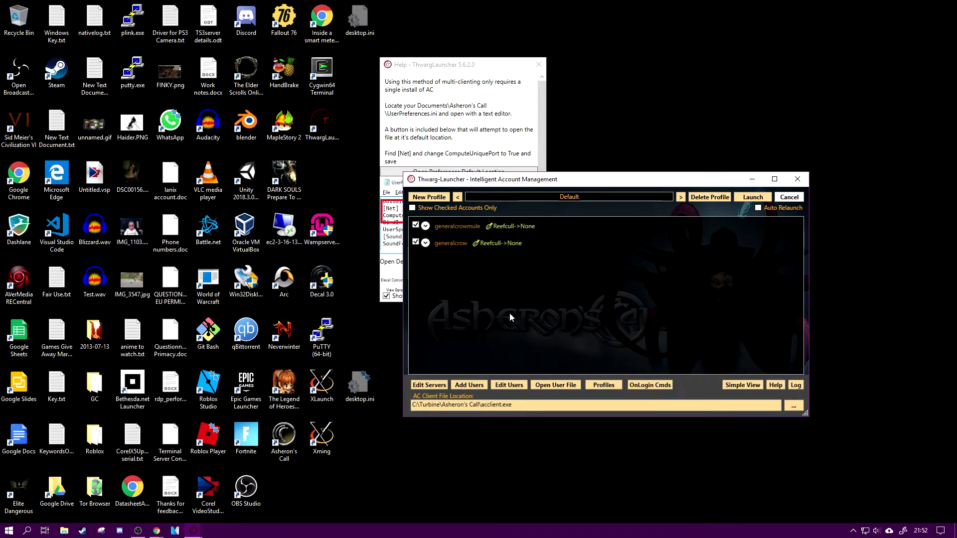
pyautogui.click(750, 198)
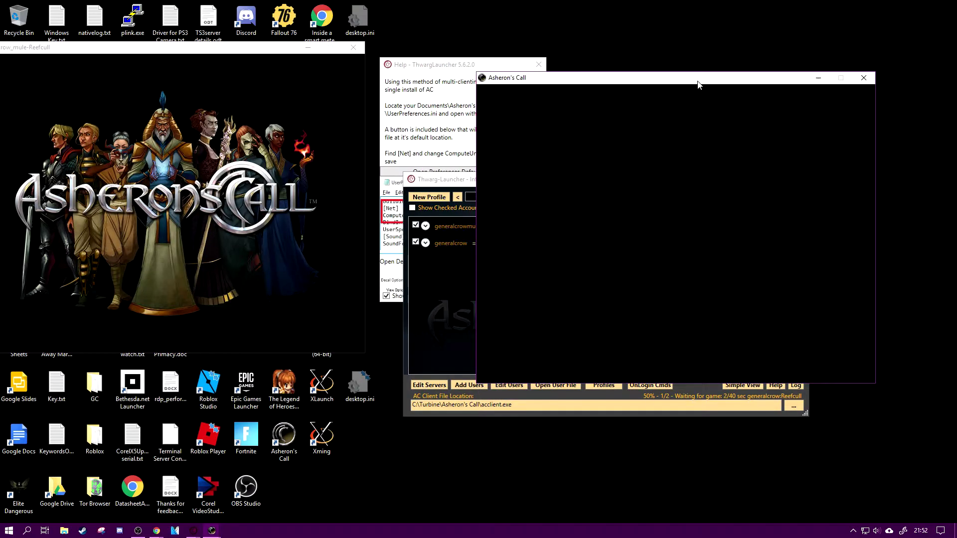
# Move the second client window aside and enter the world with both mule and main character
pyautogui.moveTo(698, 82); pyautogui.dragTo(760, 45)
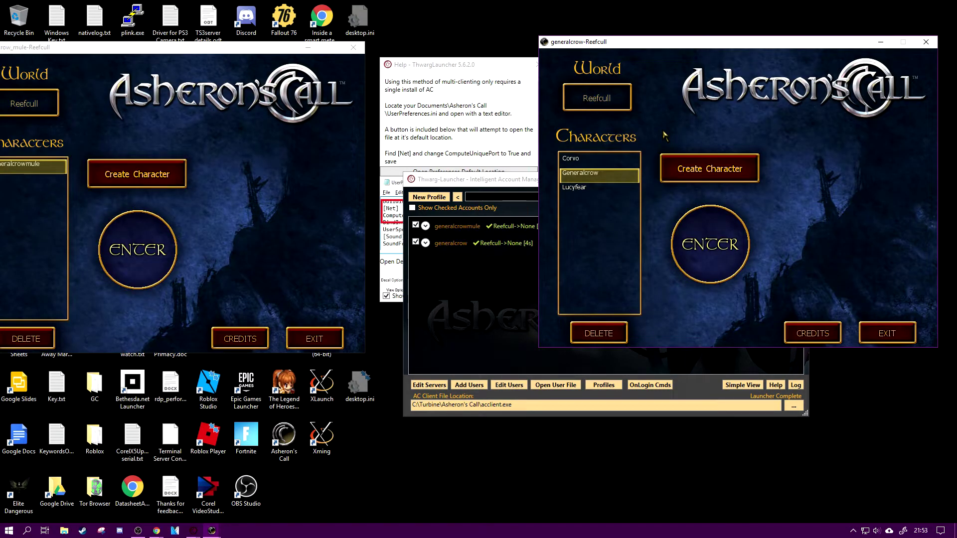
pyautogui.click(117, 253)
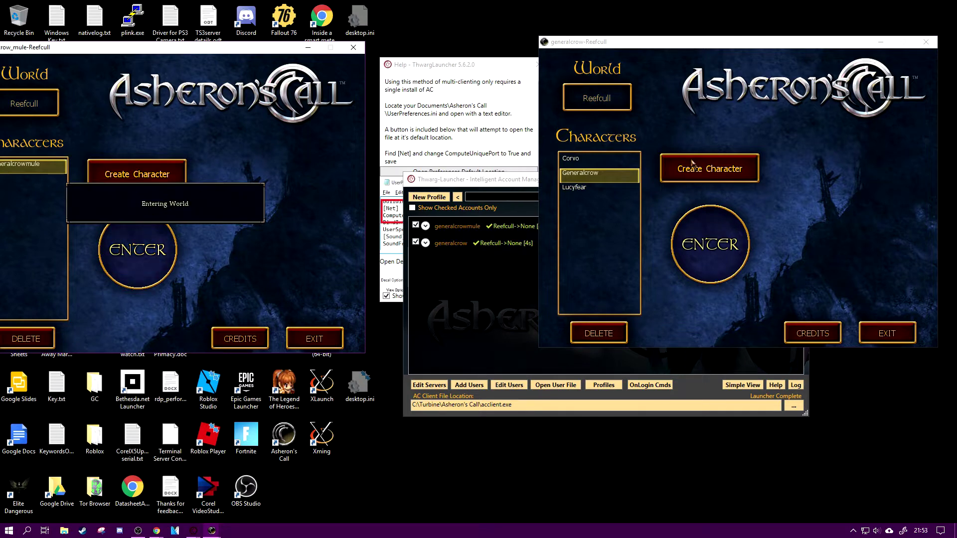
pyautogui.click(722, 246)
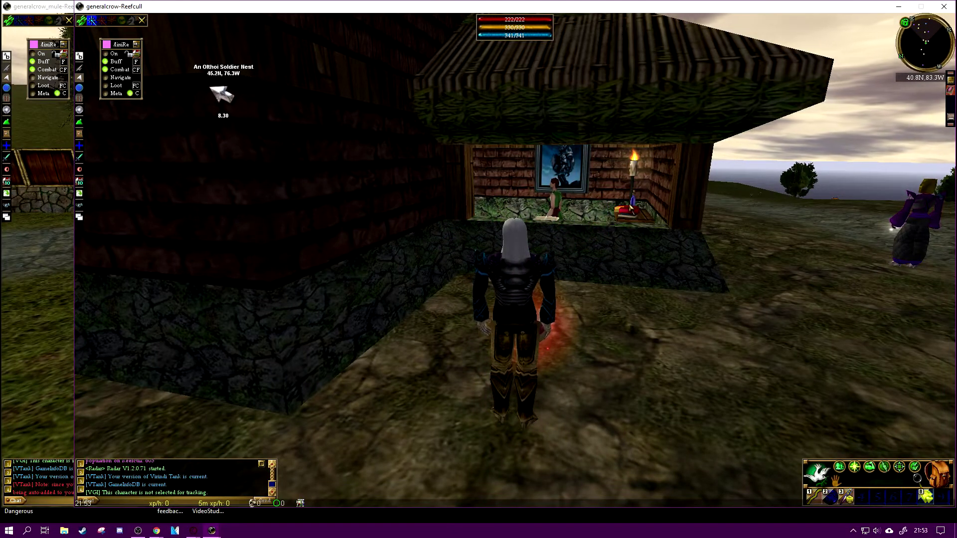
pyautogui.press('Return')
pyautogui.write('@lifes')
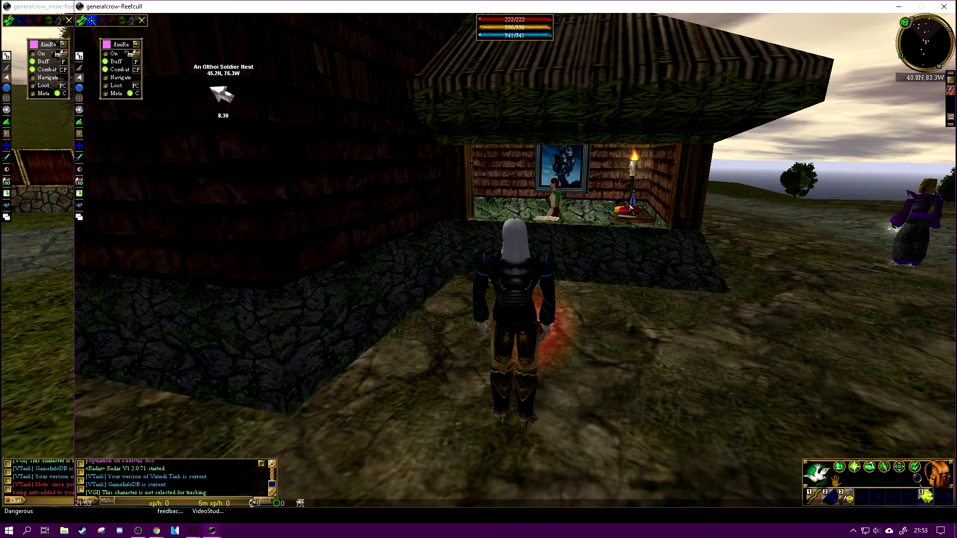
pyautogui.write('tone')
pyautogui.press('Return')
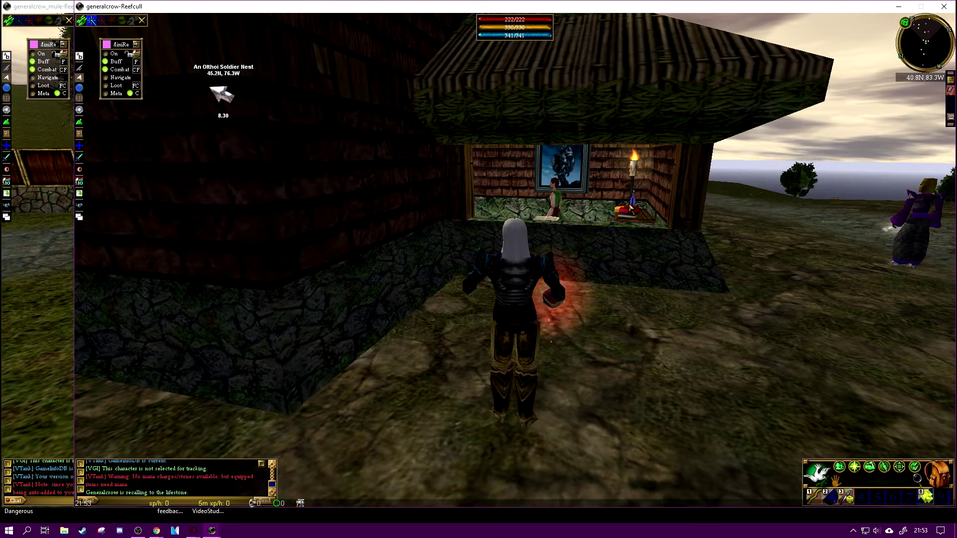
# Run the mule across the field and through the gate to face the main character
pyautogui.click(66, 321)
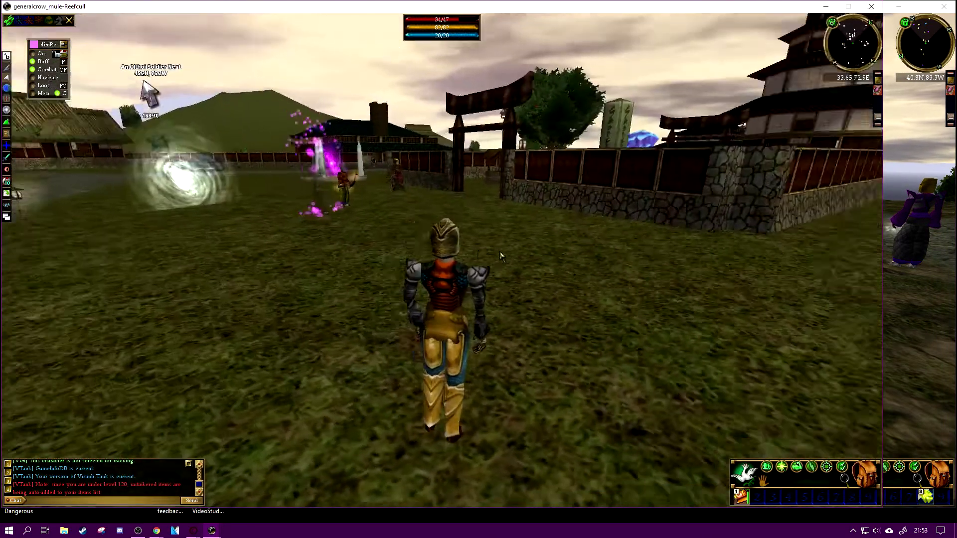
pyautogui.press('d')
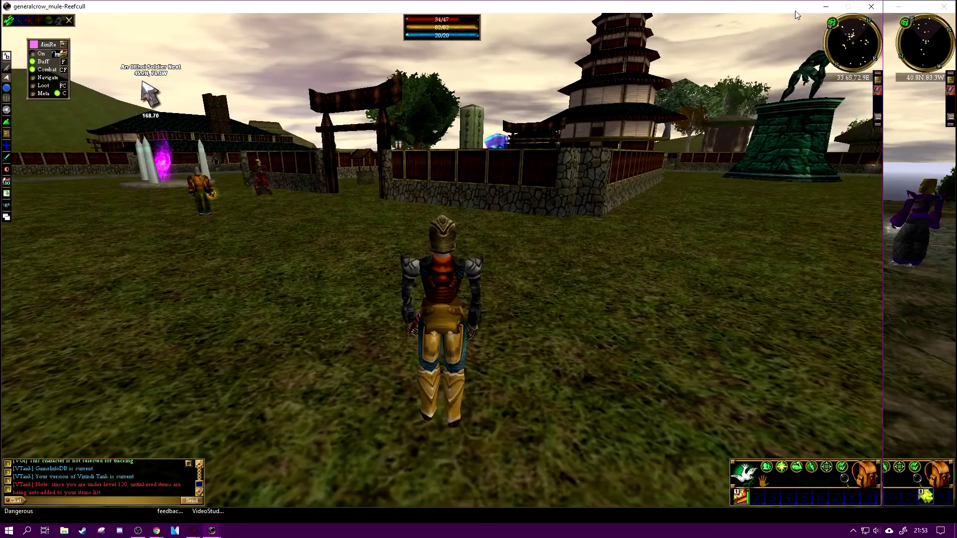
pyautogui.moveTo(794, 11); pyautogui.dragTo(839, 74)
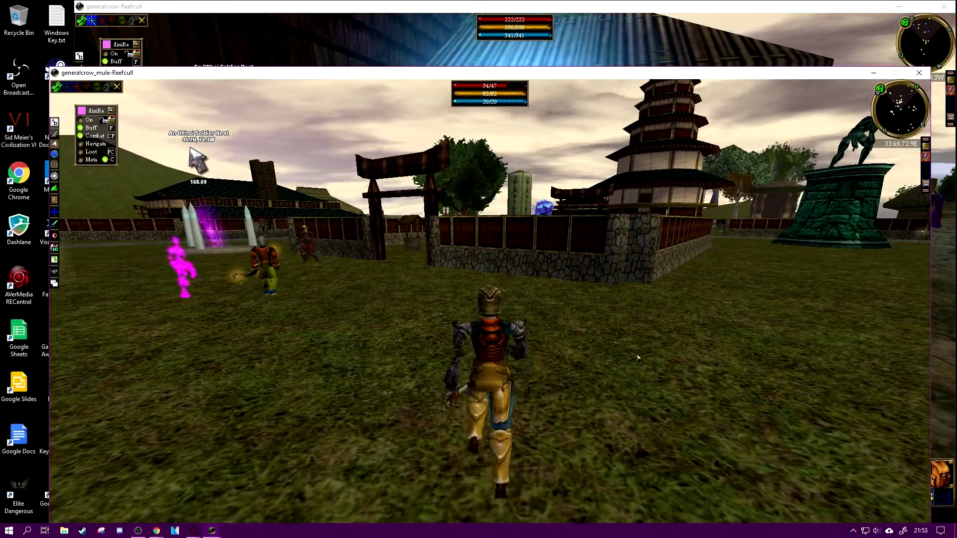
pyautogui.press('a')
pyautogui.press('d')
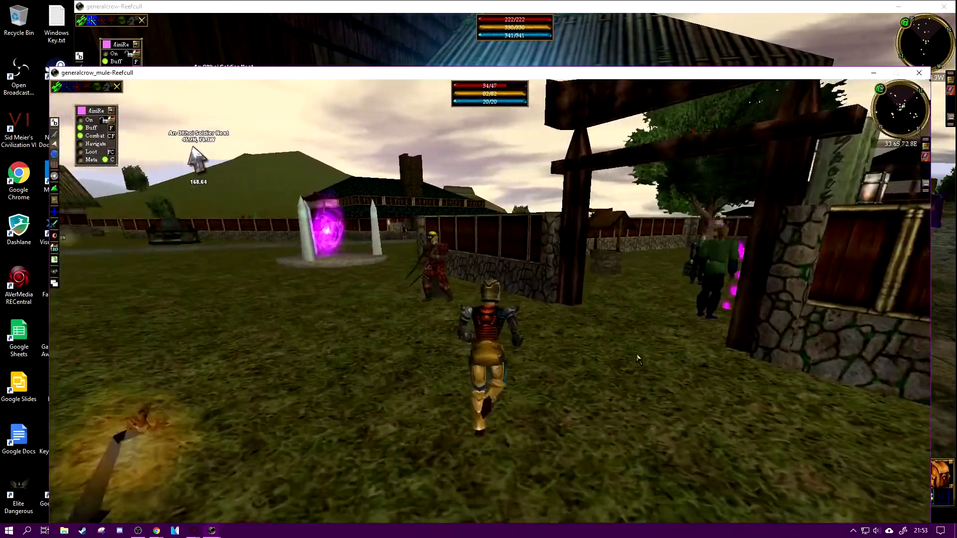
pyautogui.press('d')
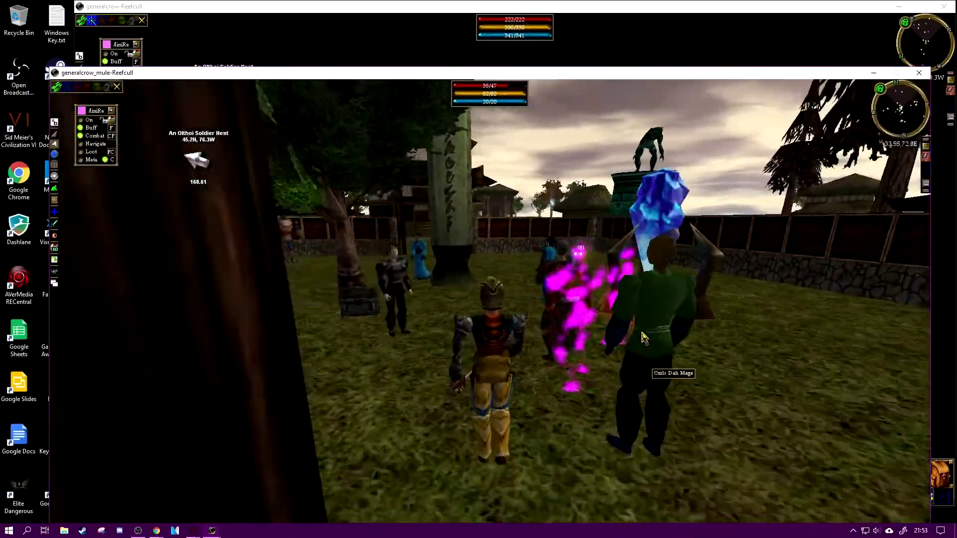
pyautogui.press('a')
pyautogui.press('w')
pyautogui.press('d')
pyautogui.press('d')
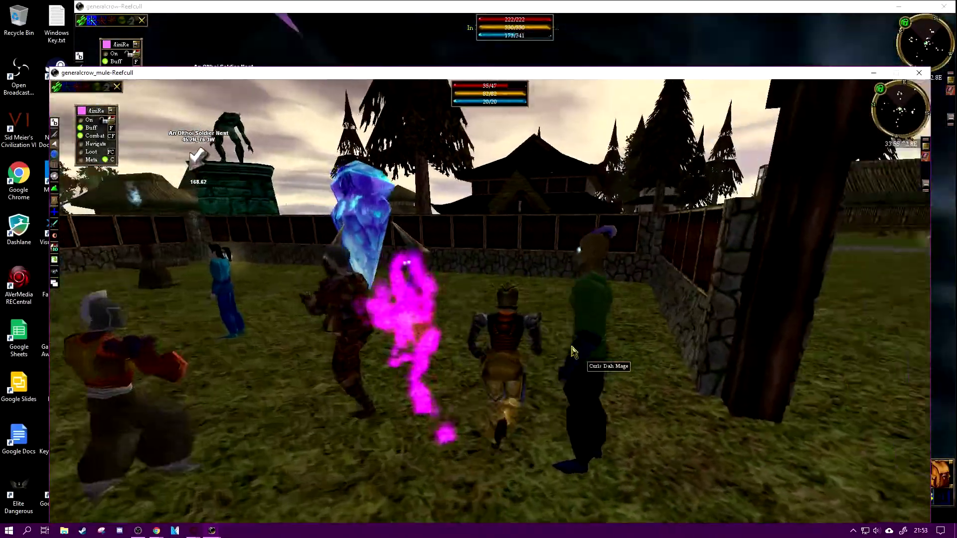
pyautogui.press('a')
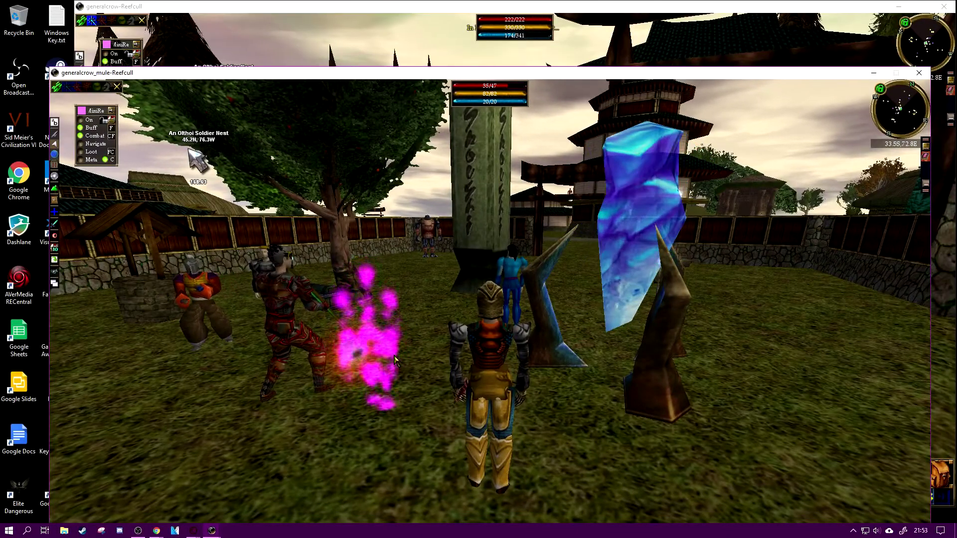
pyautogui.press('a')
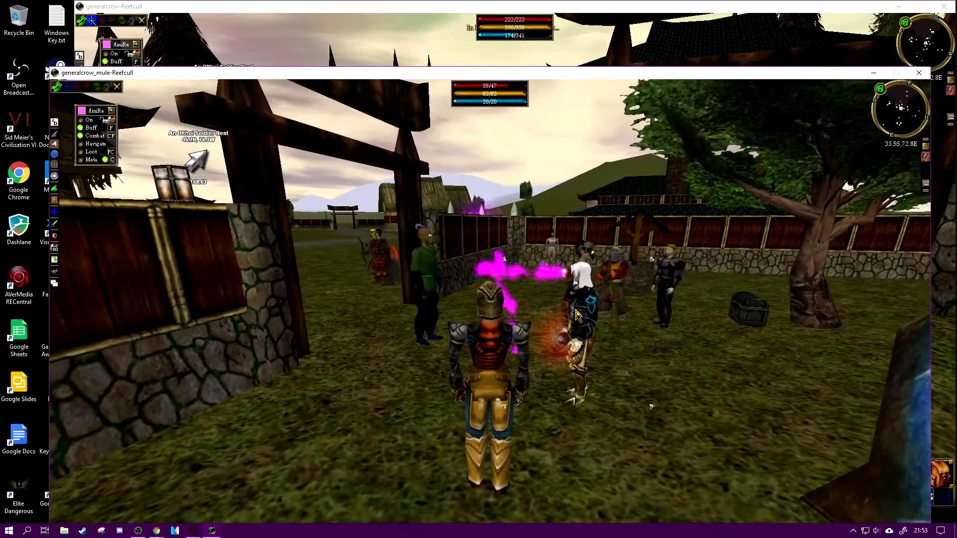
pyautogui.press('a')
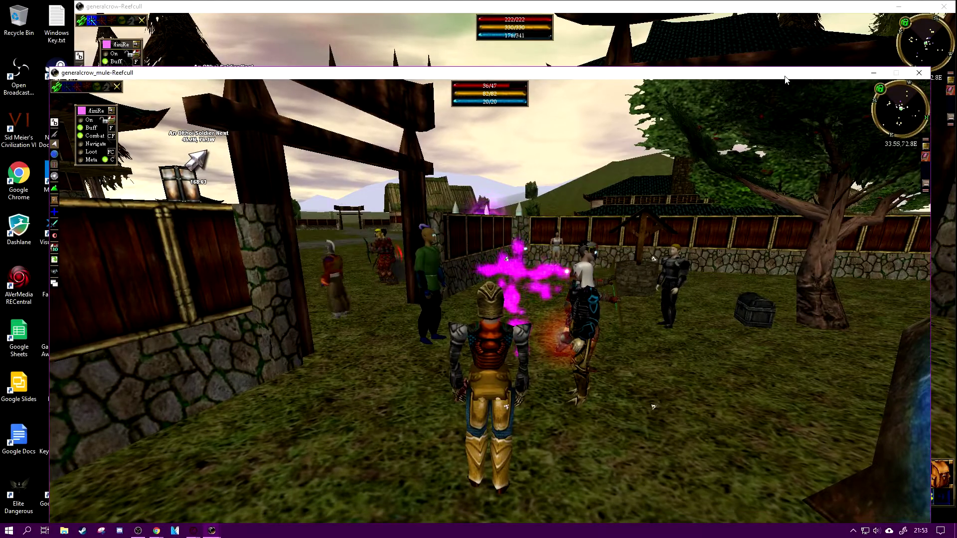
pyautogui.doubleClick(784, 74)
# Open the mule's inventory and turn on its Meta automation
pyautogui.click(907, 471)
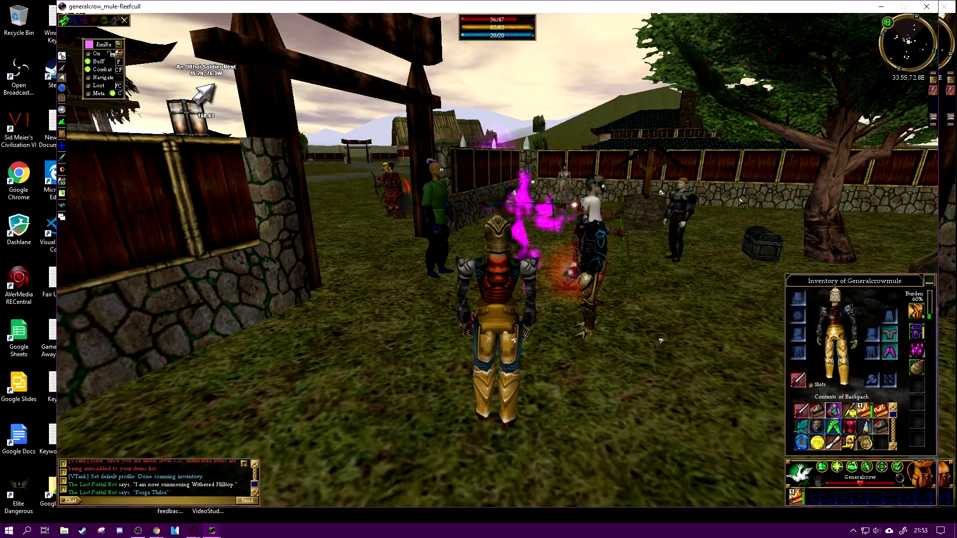
pyautogui.click(112, 92)
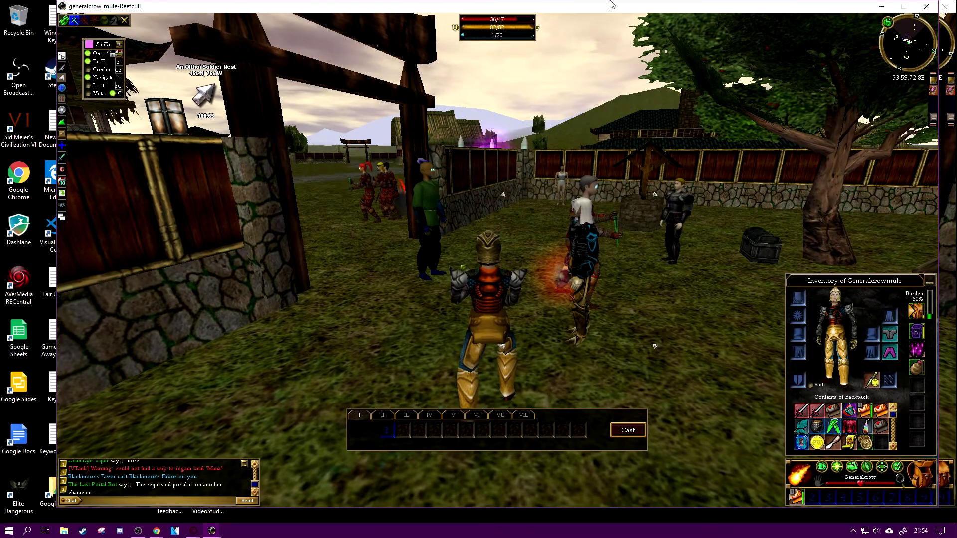
pyautogui.moveTo(165, 8); pyautogui.dragTo(151, 56)
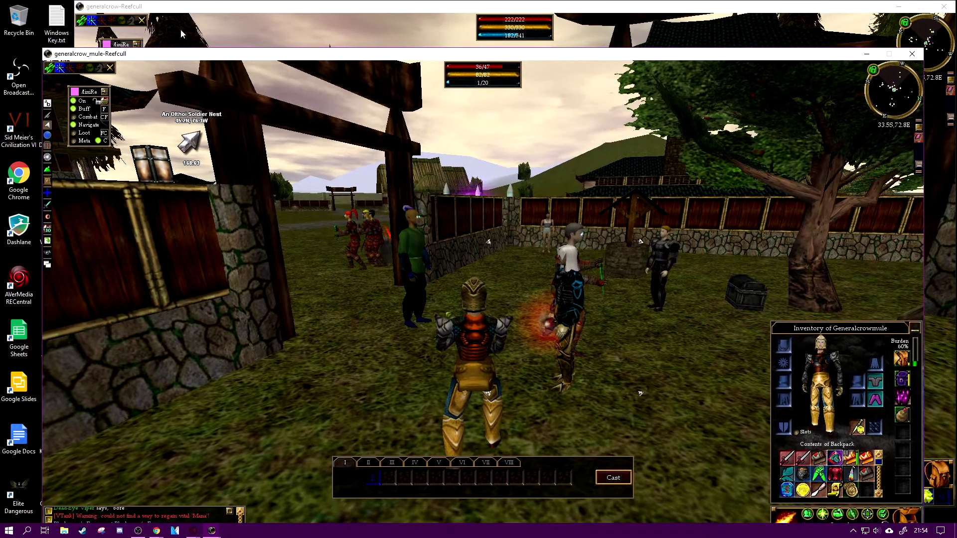
# Run the main character along the stone path, through the torii gate to the crystal
pyautogui.click(180, 29)
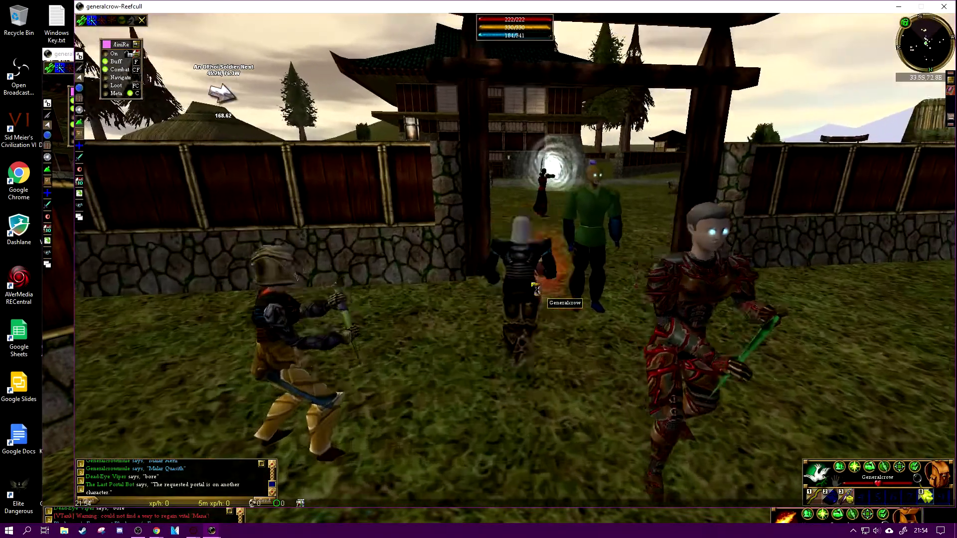
pyautogui.press('w')
pyautogui.press('d')
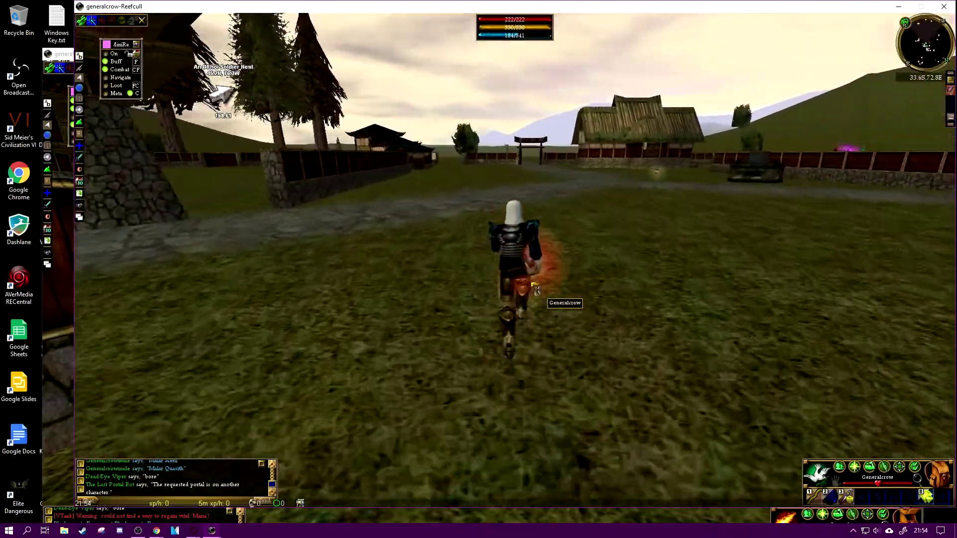
pyautogui.press('d')
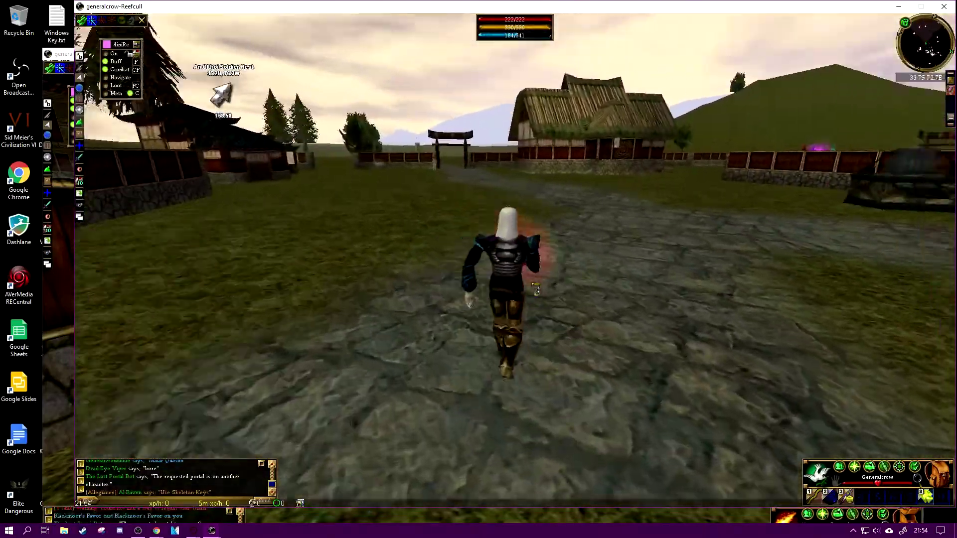
pyautogui.press('d')
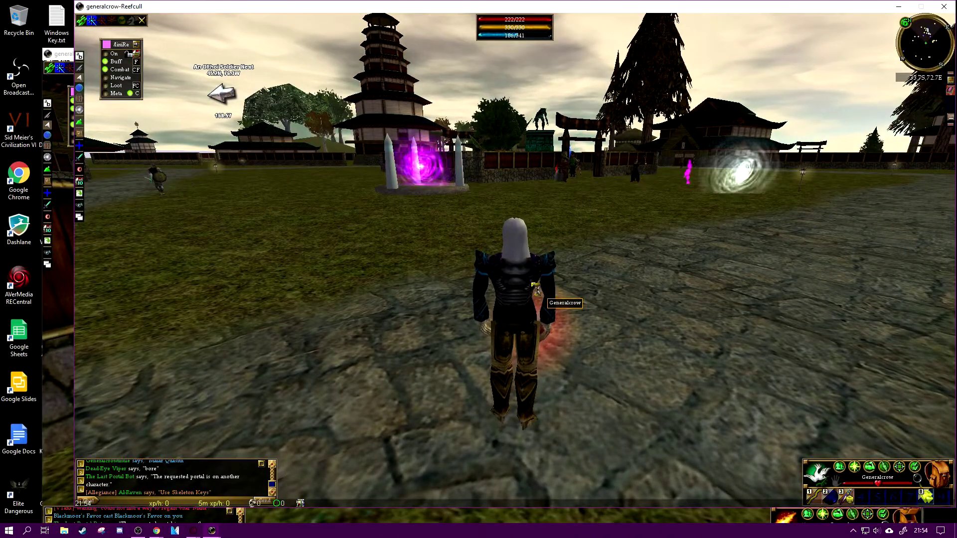
pyautogui.press('w')
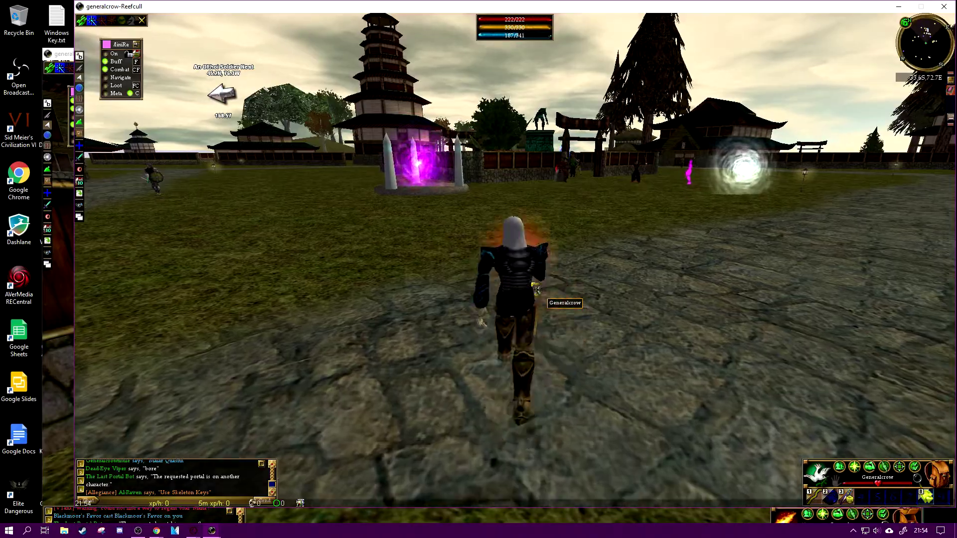
pyautogui.press('w')
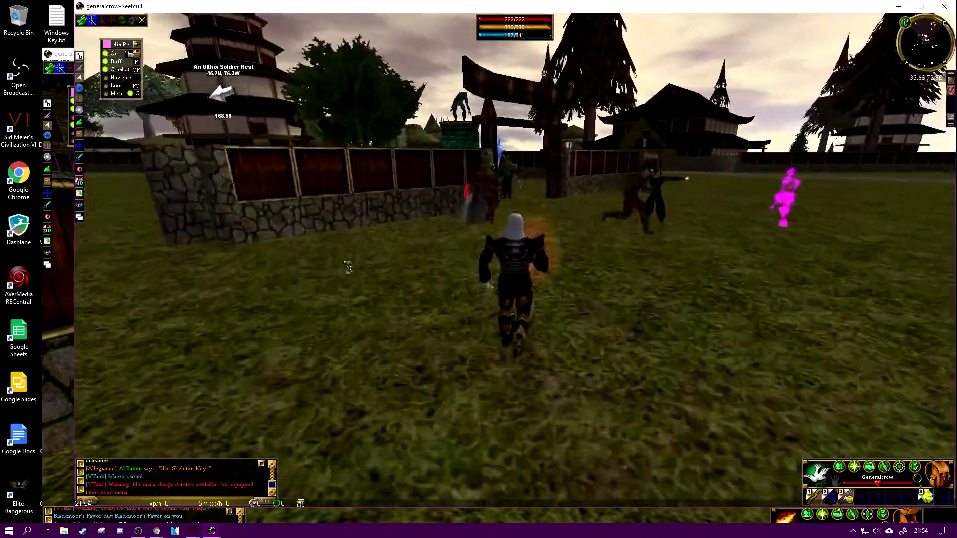
pyautogui.press('w')
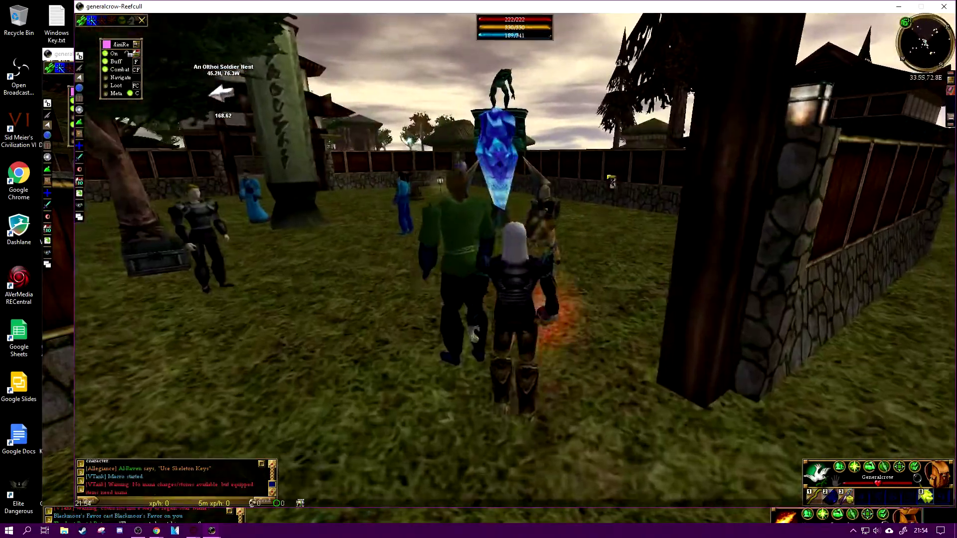
# Target the mule, check its window, then run the main character onward past the gate
pyautogui.click(573, 283)
pyautogui.press('d')
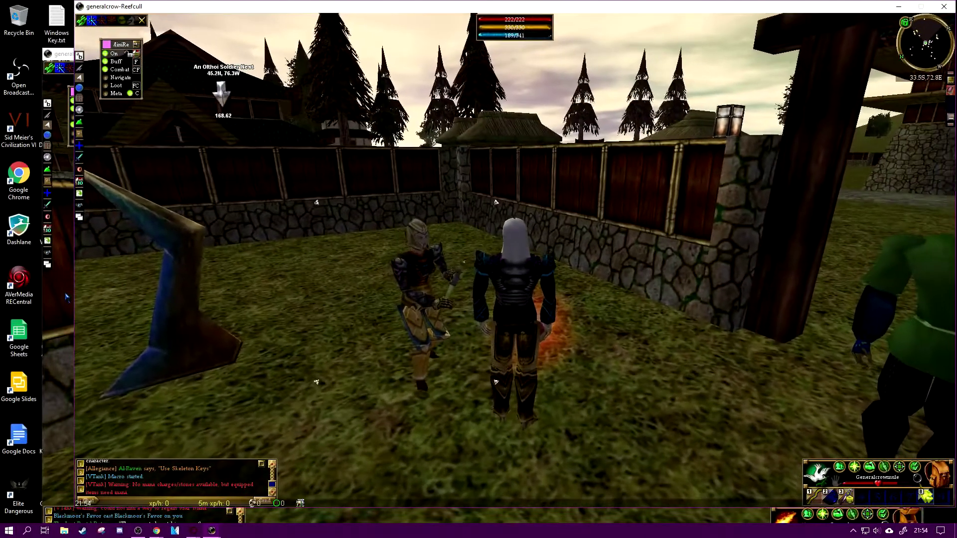
pyautogui.click(58, 319)
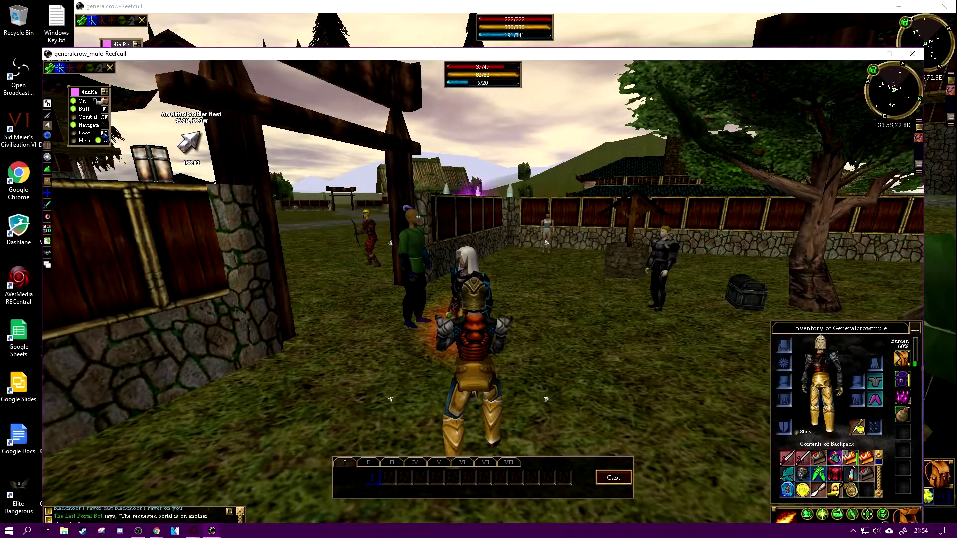
pyautogui.click(376, 11)
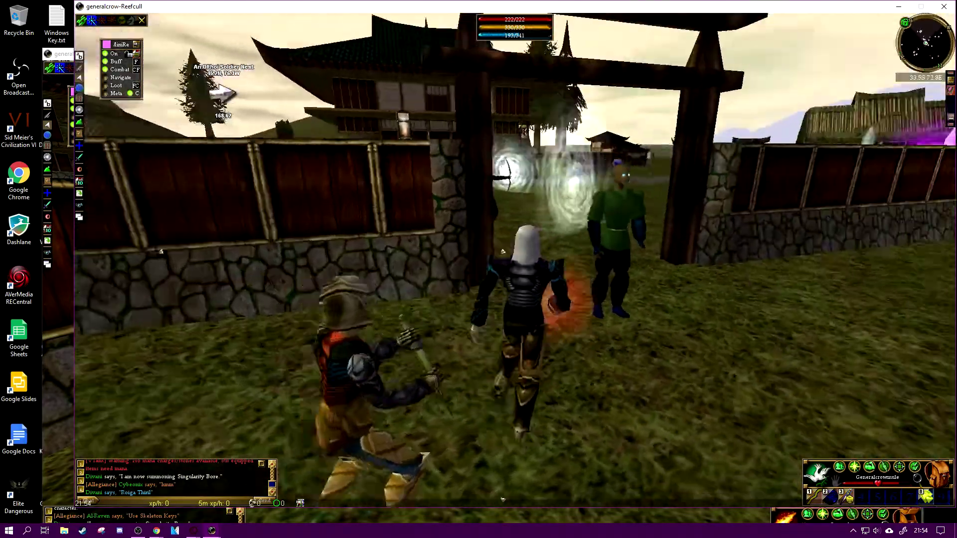
pyautogui.press('d')
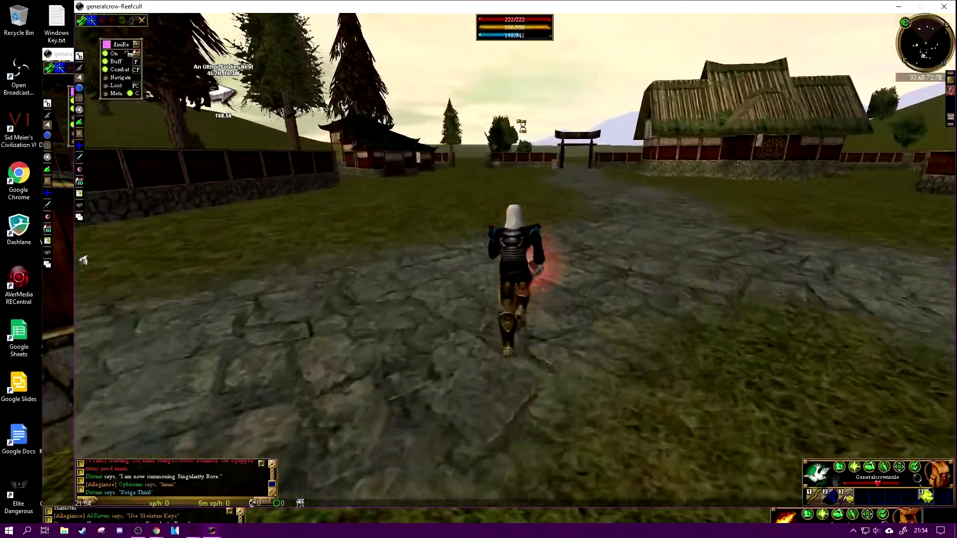
pyautogui.press('d')
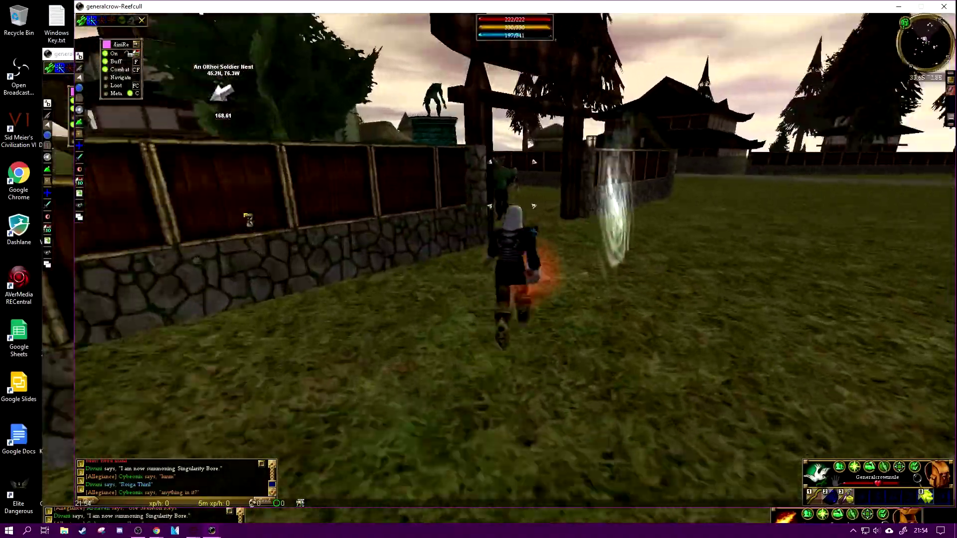
# Run the main character through the torii gate and turn toward the road
pyautogui.press('a')
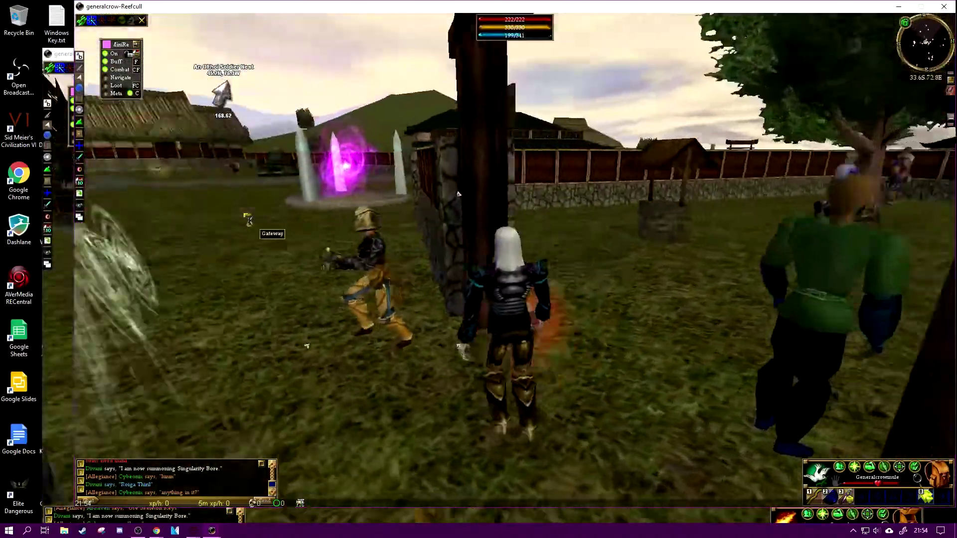
pyautogui.press('w')
pyautogui.press('a')
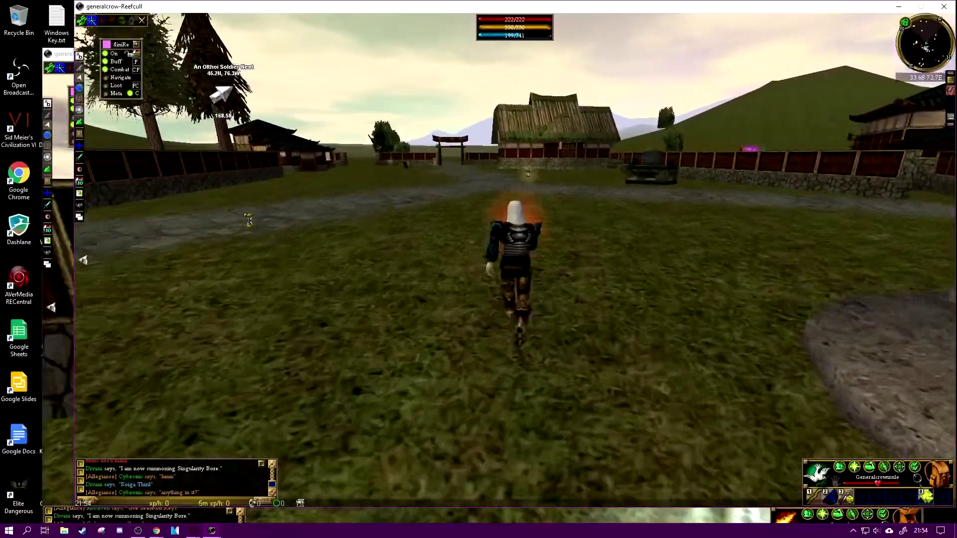
pyautogui.press('a')
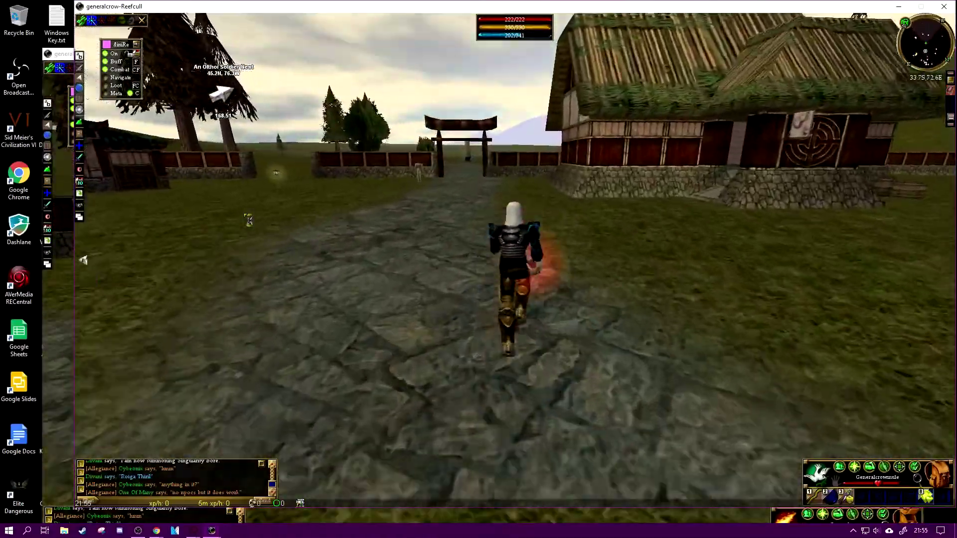
pyautogui.press('w')
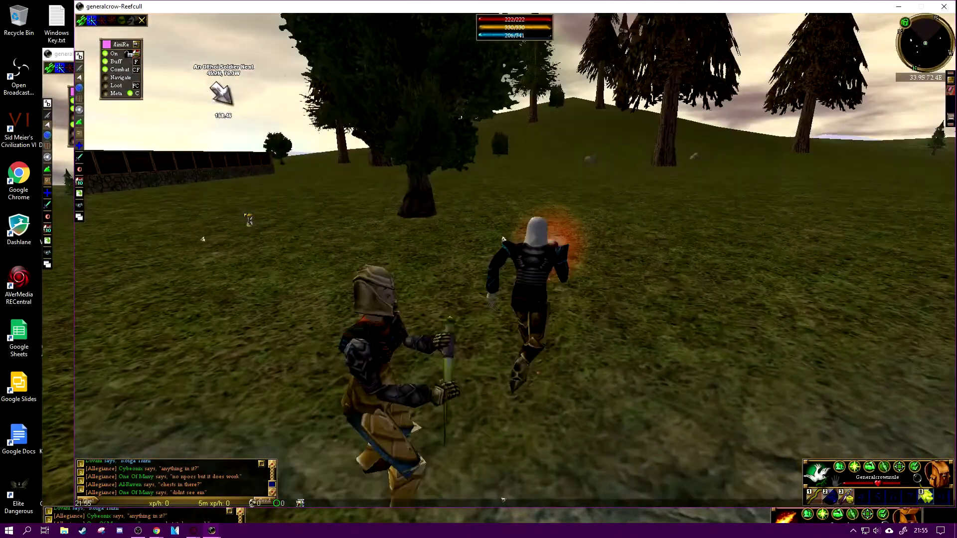
pyautogui.press('d')
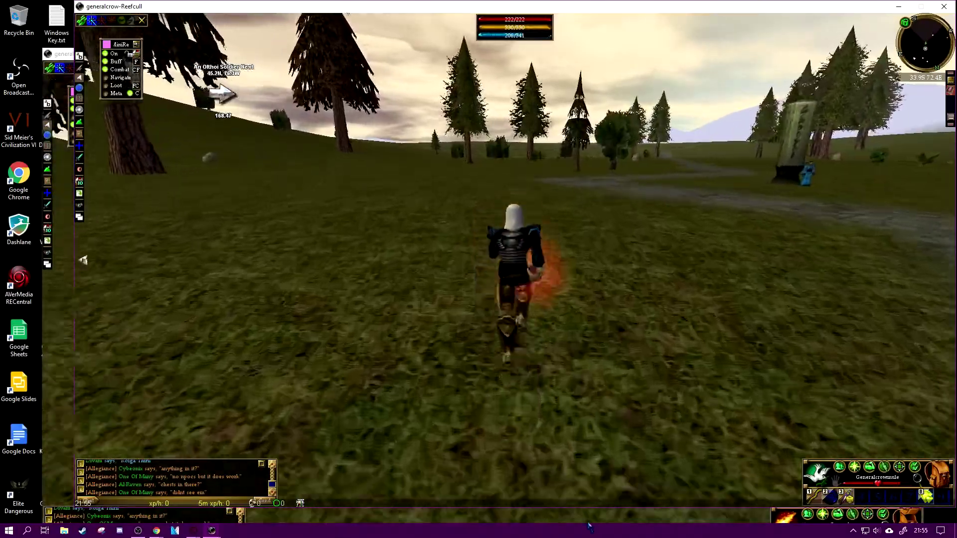
# Switch to the mule, turn it west then south, and return to the main window
pyautogui.hotkey('alt', 'Tab')
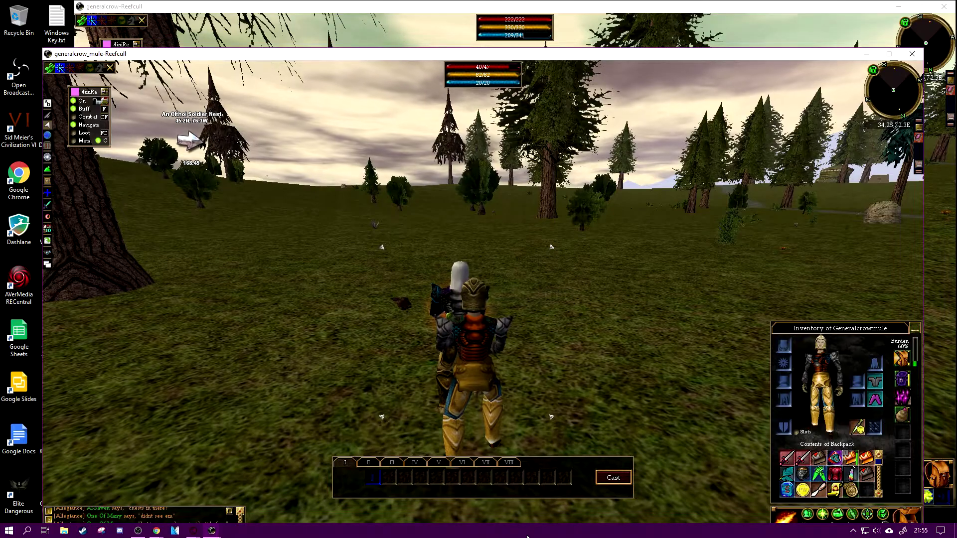
pyautogui.press('d')
pyautogui.press('w')
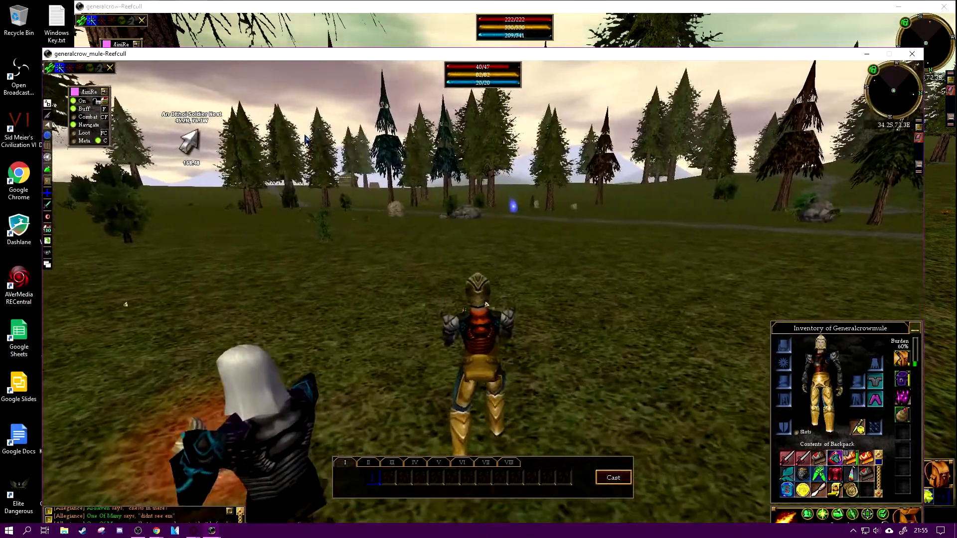
pyautogui.press('a')
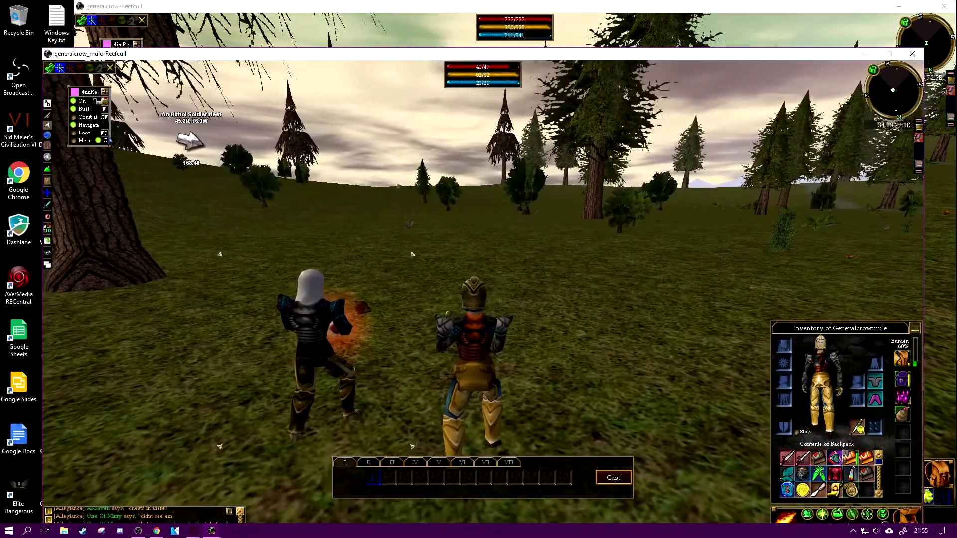
pyautogui.click(319, 6)
# Run the main character through the forest past the blue portals, weaving left and right
pyautogui.press('w')
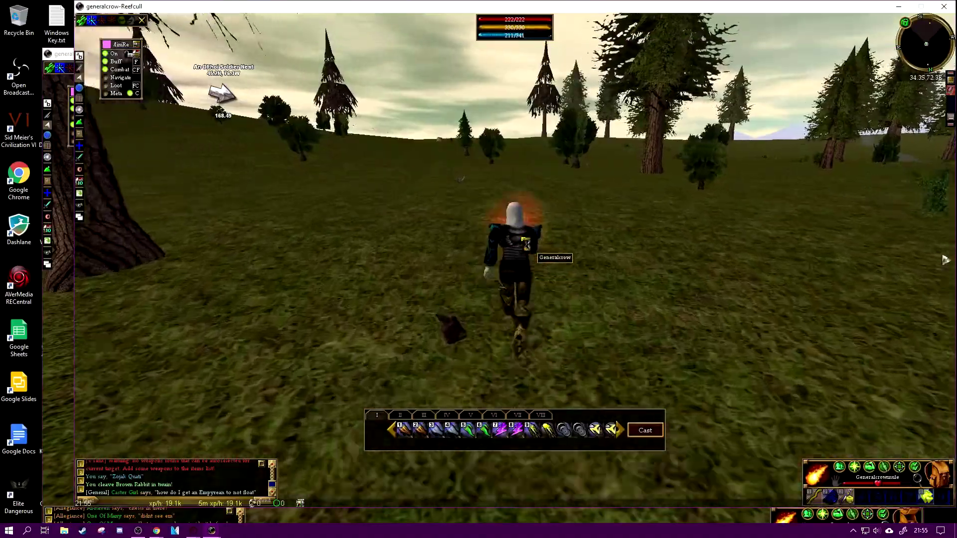
pyautogui.press('d')
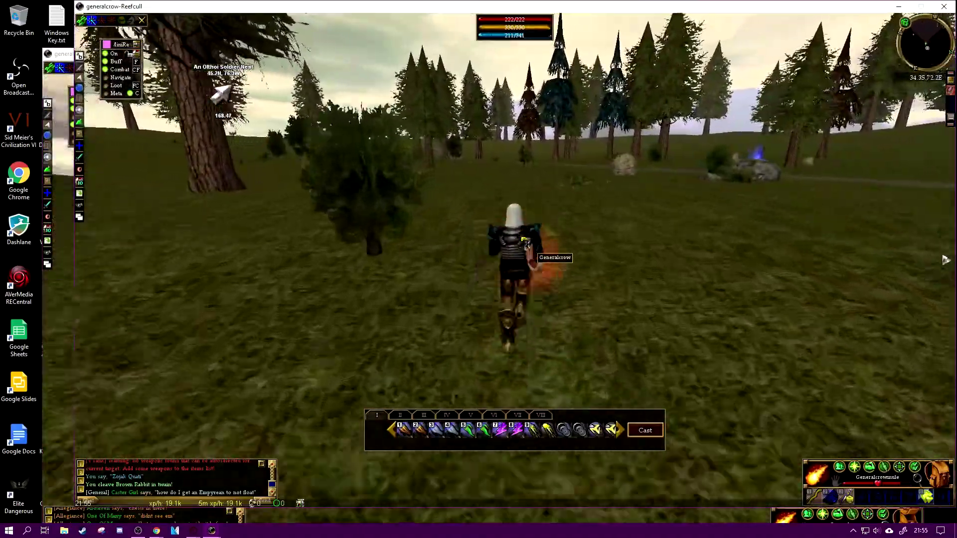
pyautogui.press('d')
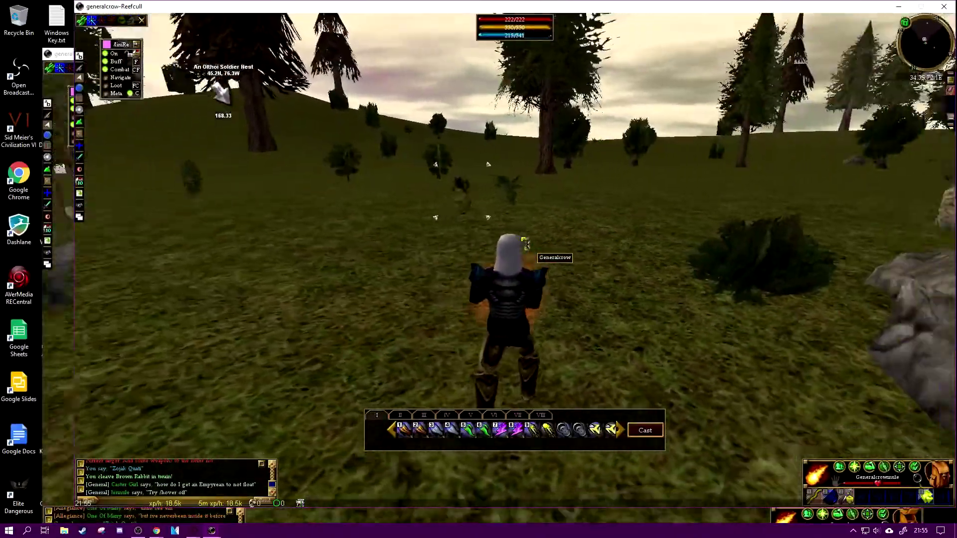
pyautogui.press('a')
pyautogui.press('a')
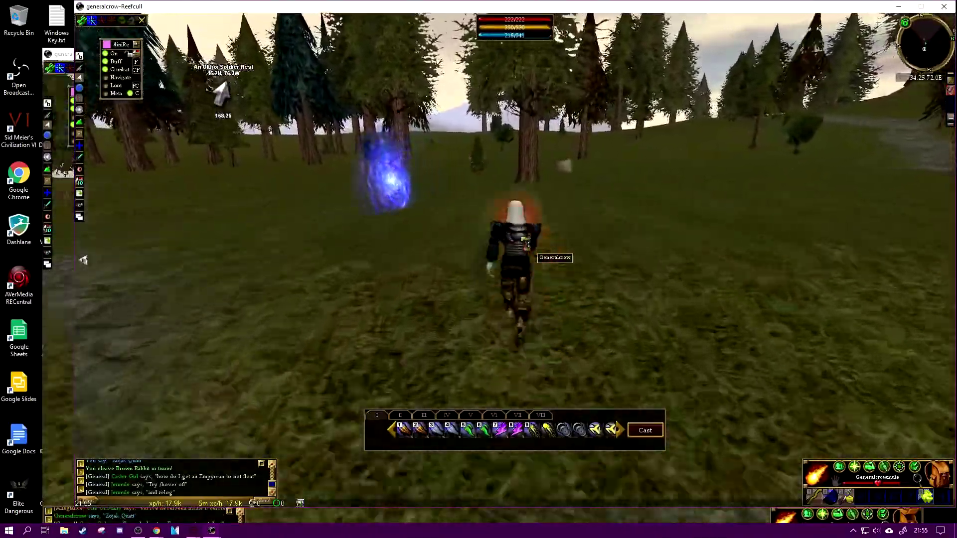
pyautogui.press('d')
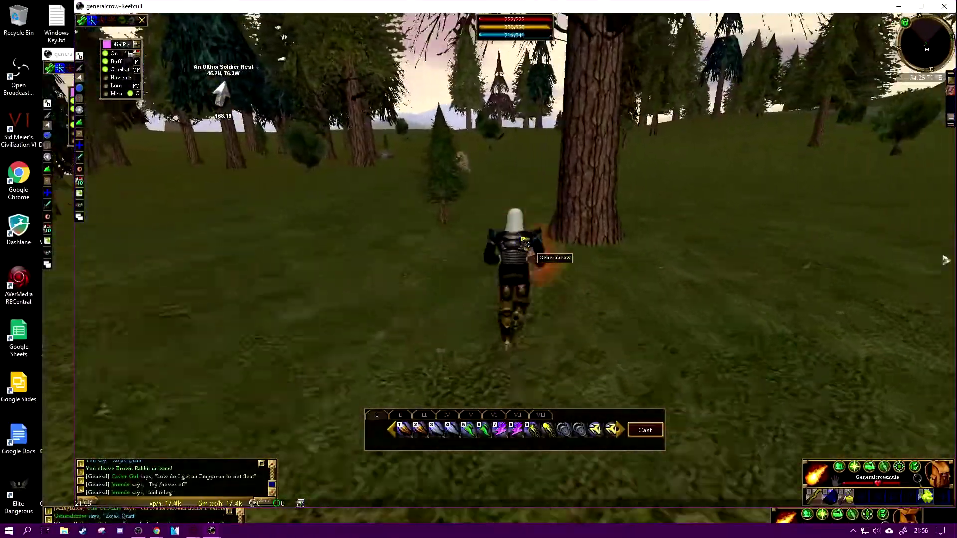
pyautogui.press('d')
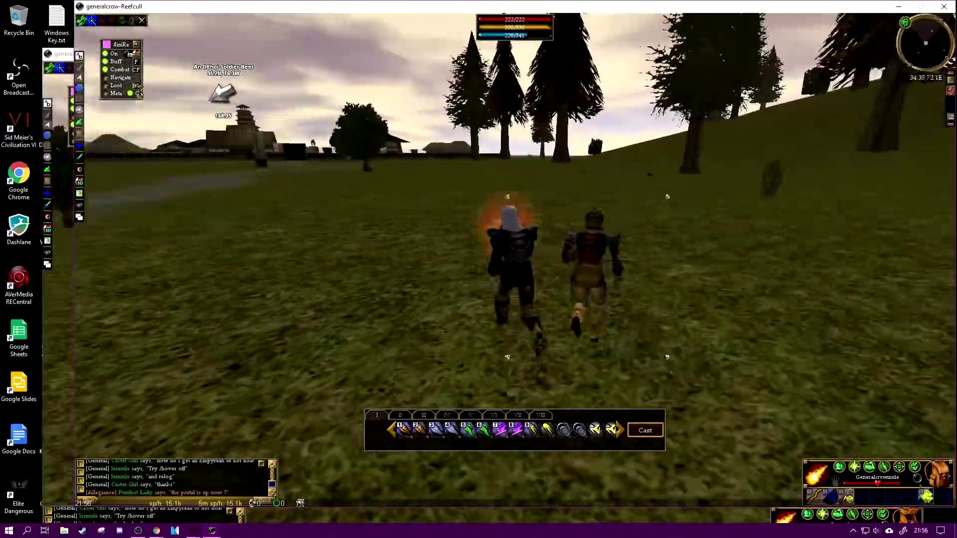
pyautogui.press('a')
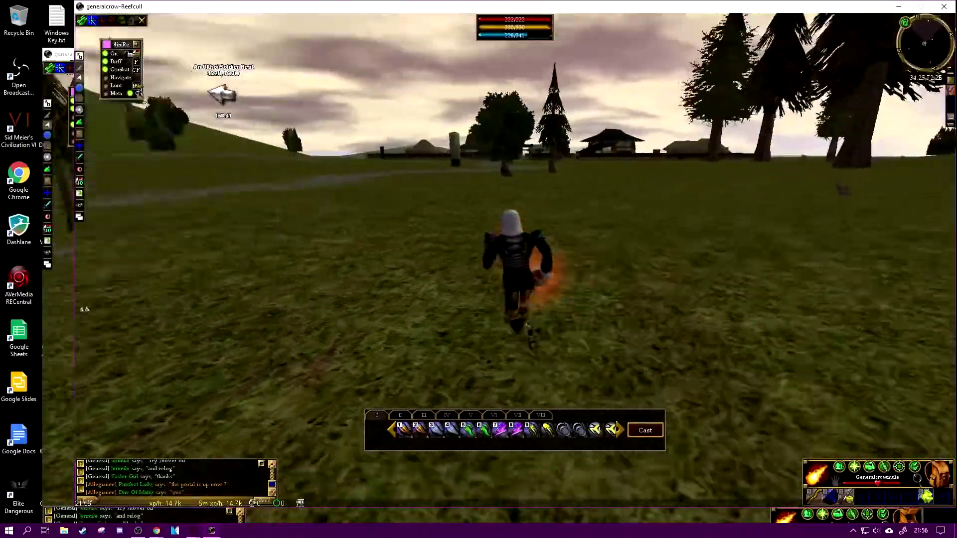
pyautogui.press('a')
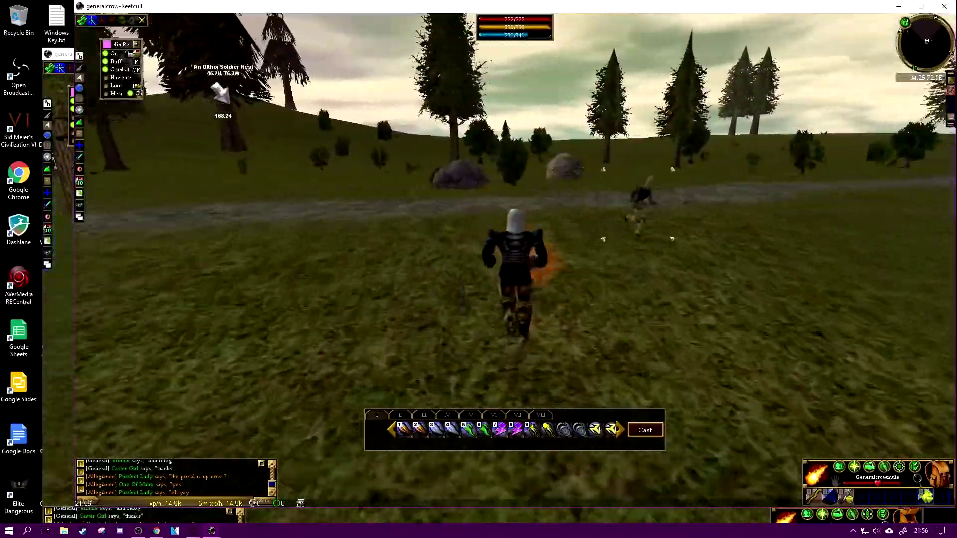
pyautogui.press('d')
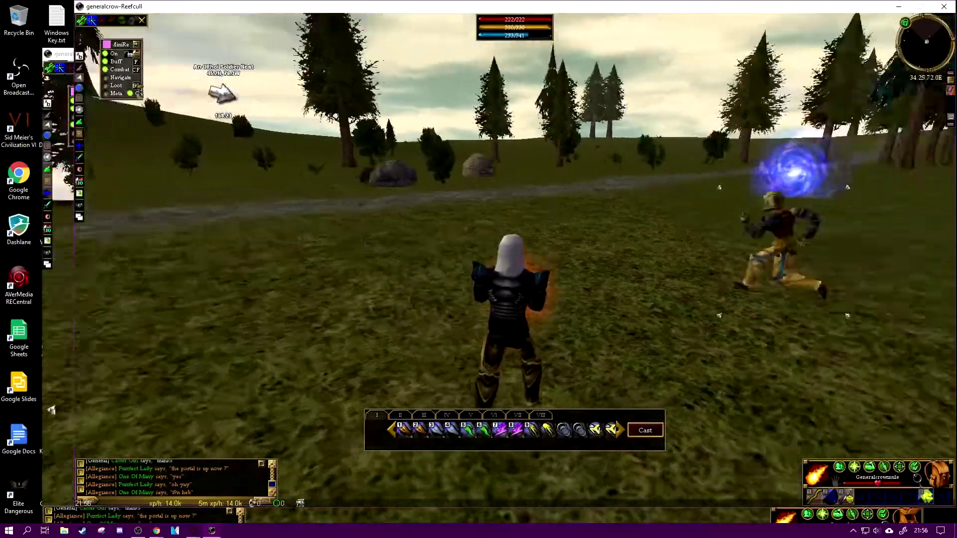
pyautogui.press('a')
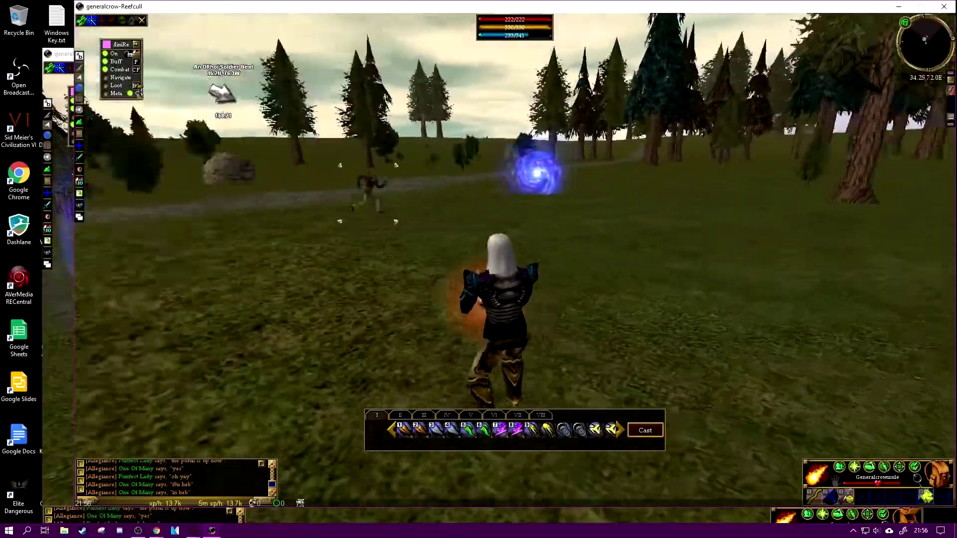
pyautogui.press('a')
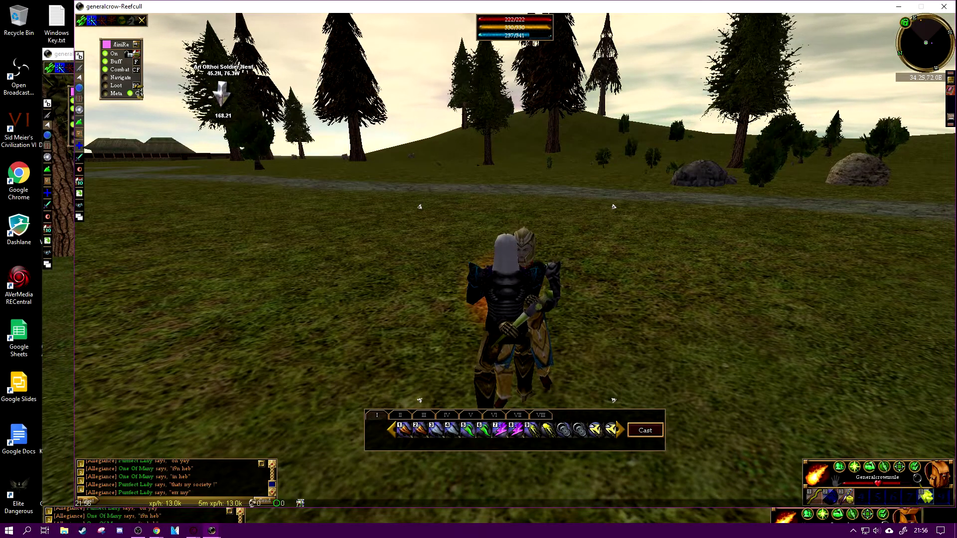
# Steer right into the forest toward the hill path, then open the attributes panel
pyautogui.press('w')
pyautogui.press('d')
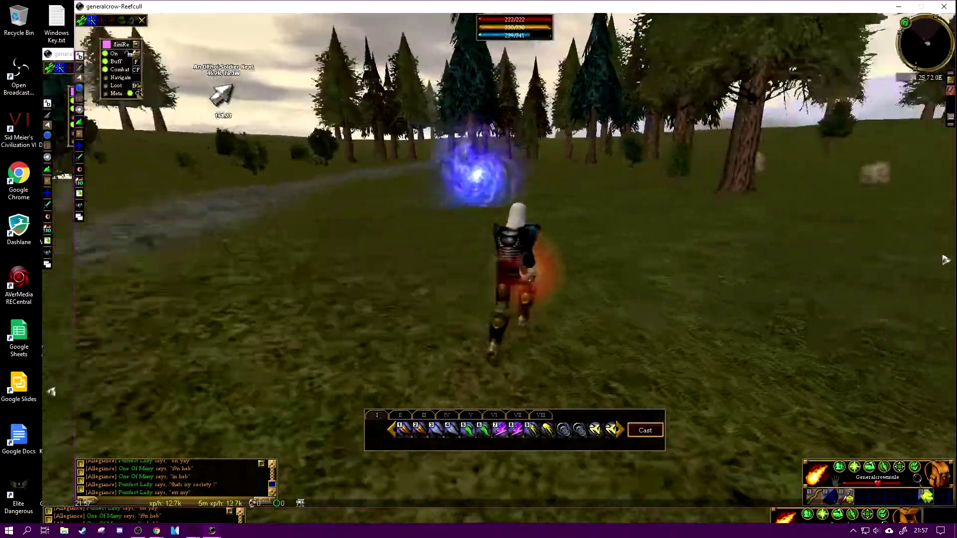
pyautogui.press('w')
pyautogui.press('d')
pyautogui.press('w')
pyautogui.press('d')
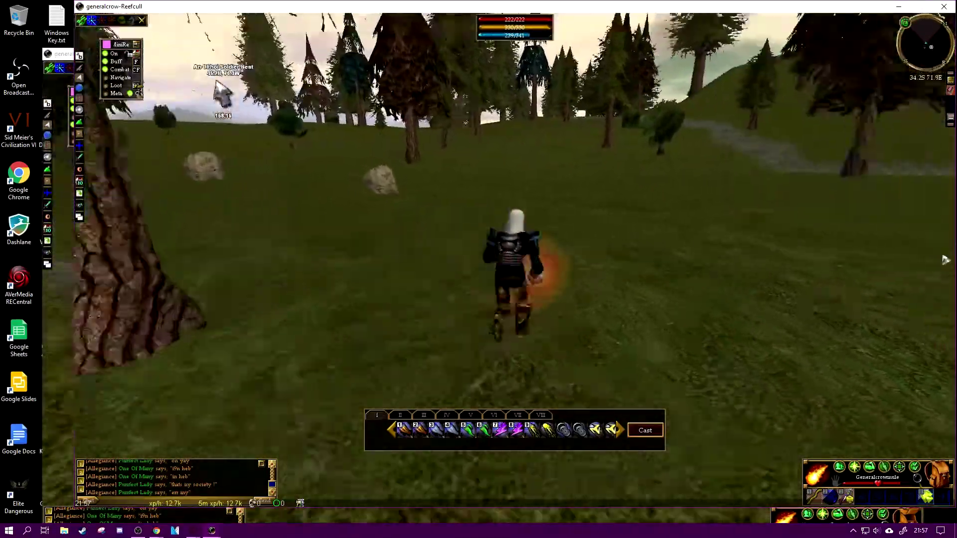
pyautogui.press('w')
pyautogui.press('d')
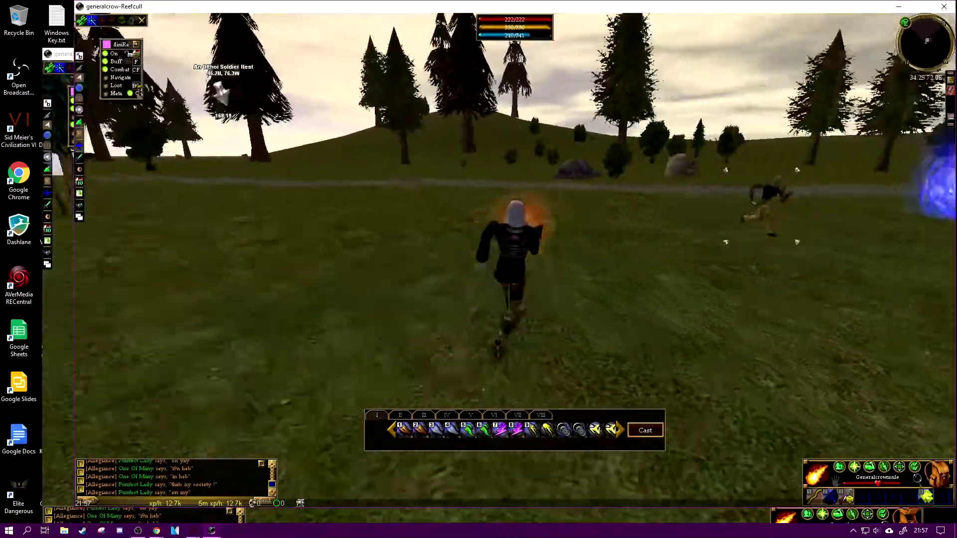
pyautogui.press('w')
pyautogui.press('d')
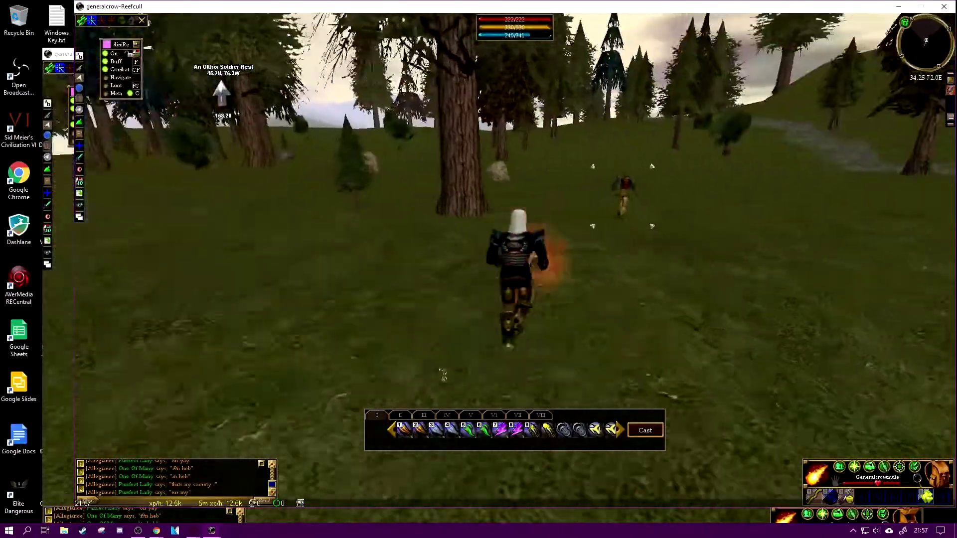
pyautogui.press('w')
pyautogui.press('d')
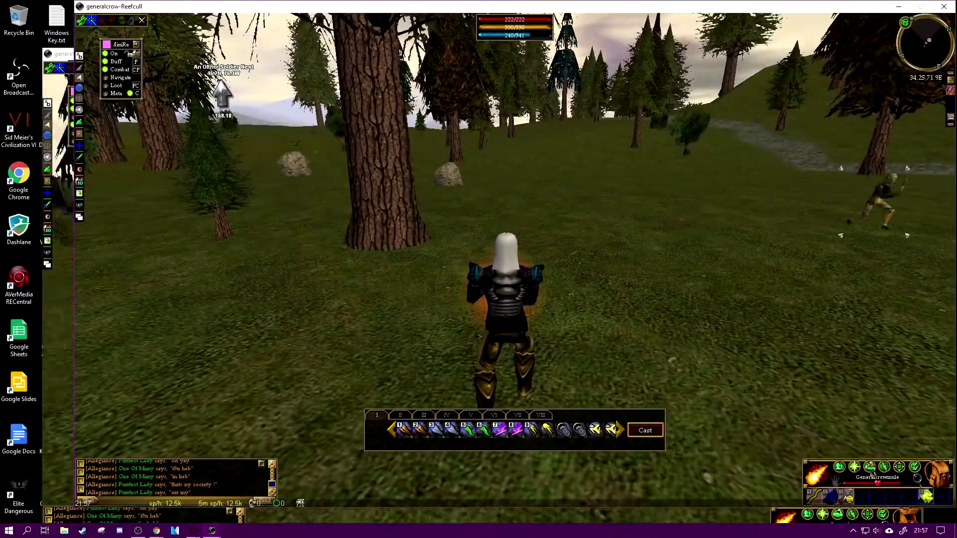
pyautogui.click(871, 470)
# Keep running, swinging right then back left past the blue portal until the mule is alongside
pyautogui.press('w')
pyautogui.press('d')
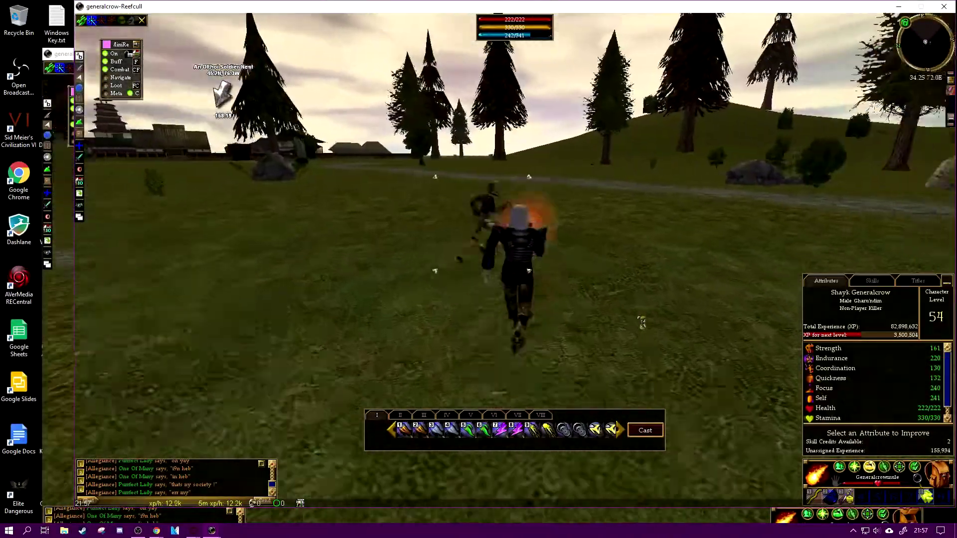
pyautogui.press('w')
pyautogui.press('d')
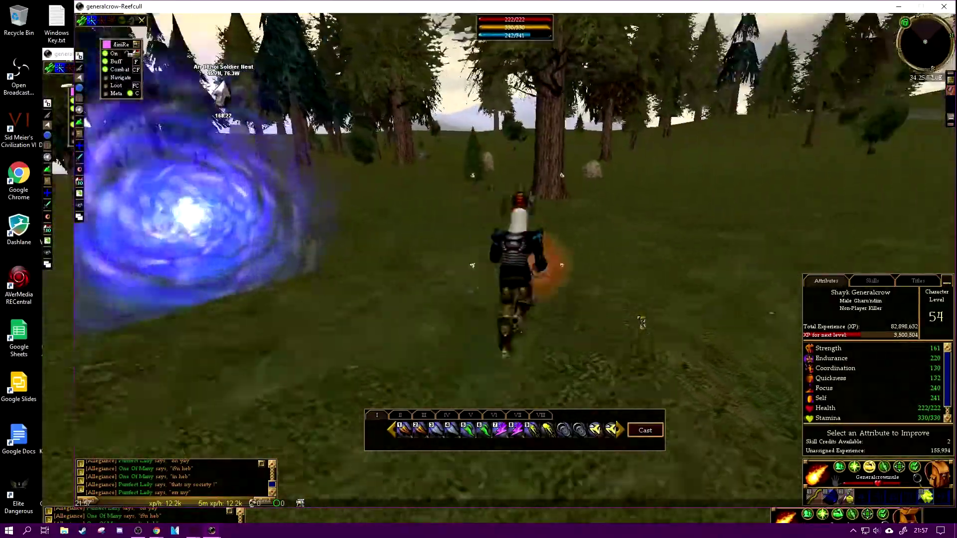
pyautogui.press('w')
pyautogui.press('d')
pyautogui.press('w')
pyautogui.press('a')
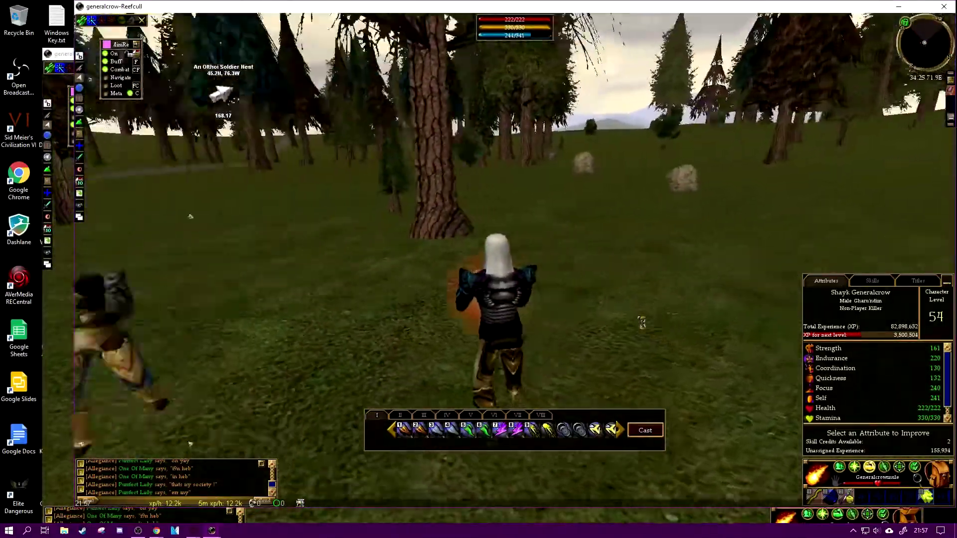